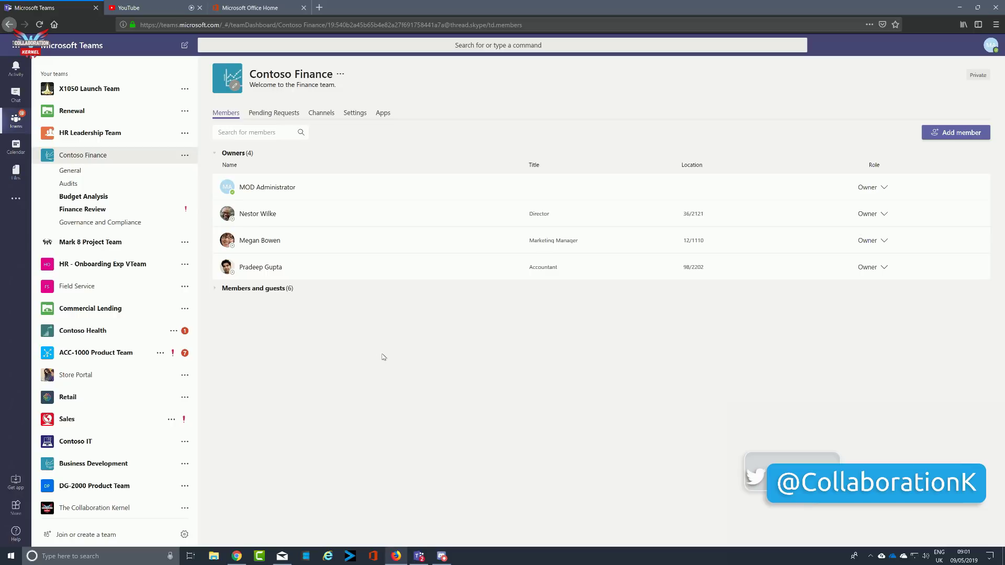
View the contact cards of the owners of the Contoso Finance team
mouse_move(225, 219)
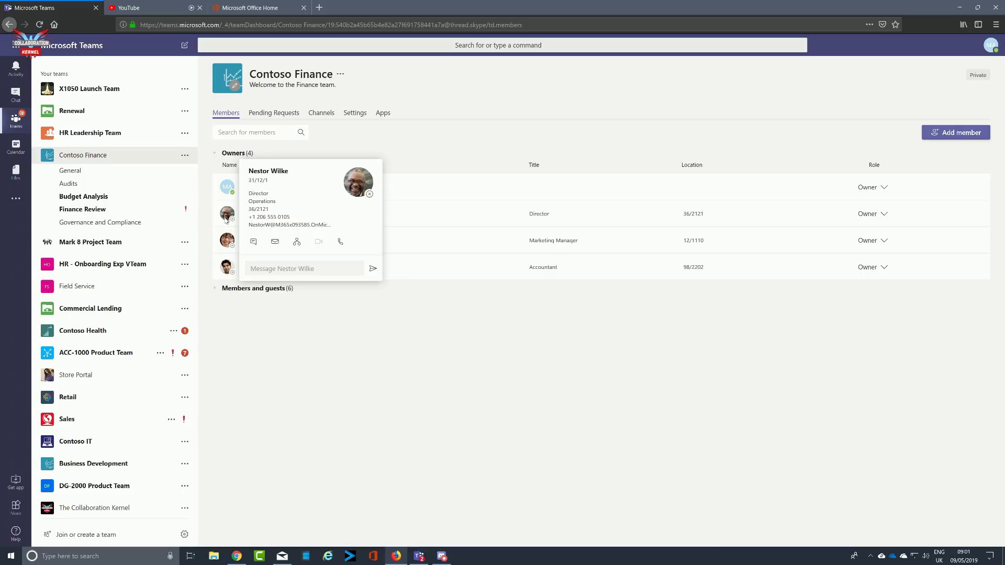
mouse_move(226, 244)
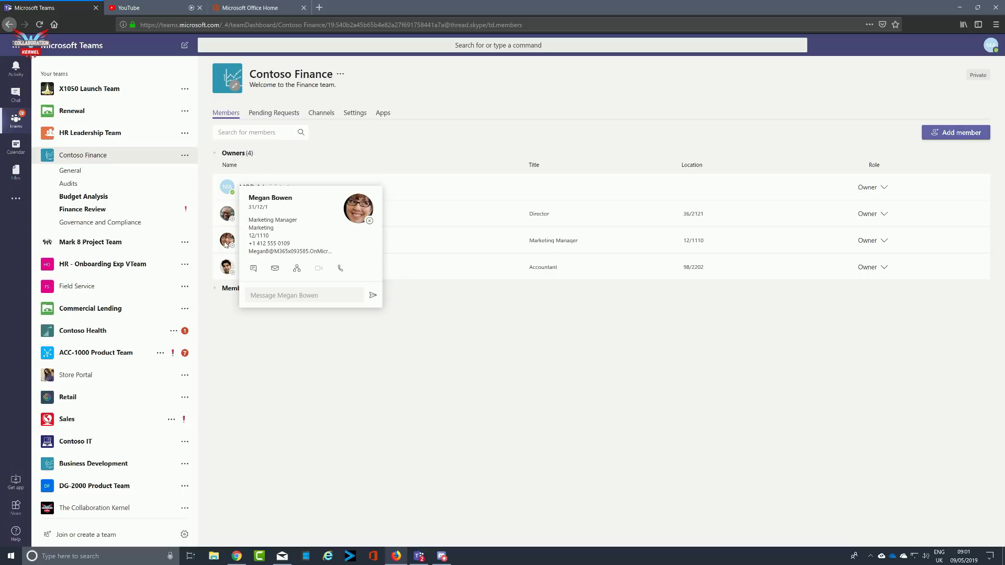
mouse_move(226, 270)
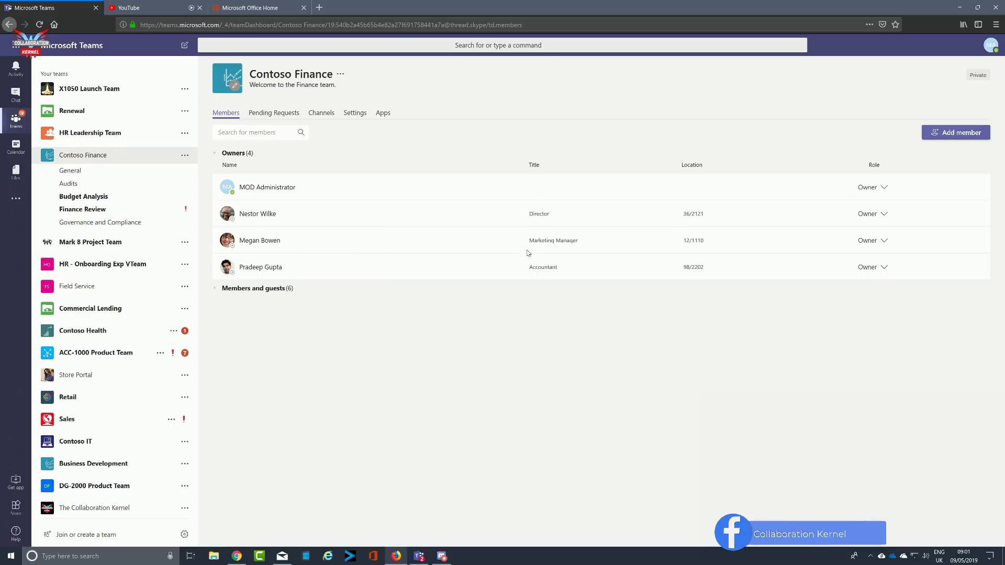
mouse_move(295, 185)
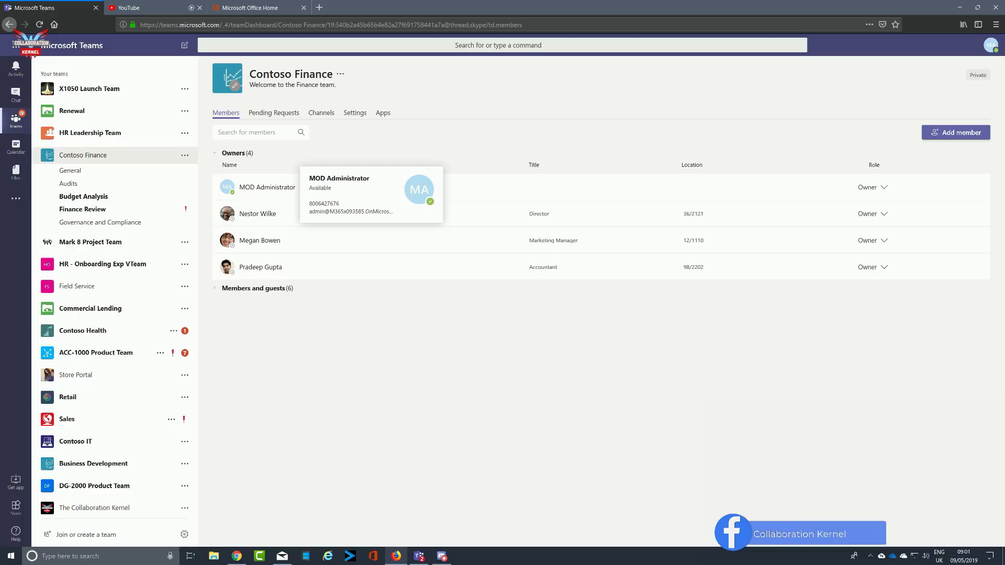
Set the status message to "Hi I am currently working through a backlog" and have it clear after 1 Hour
click(987, 47)
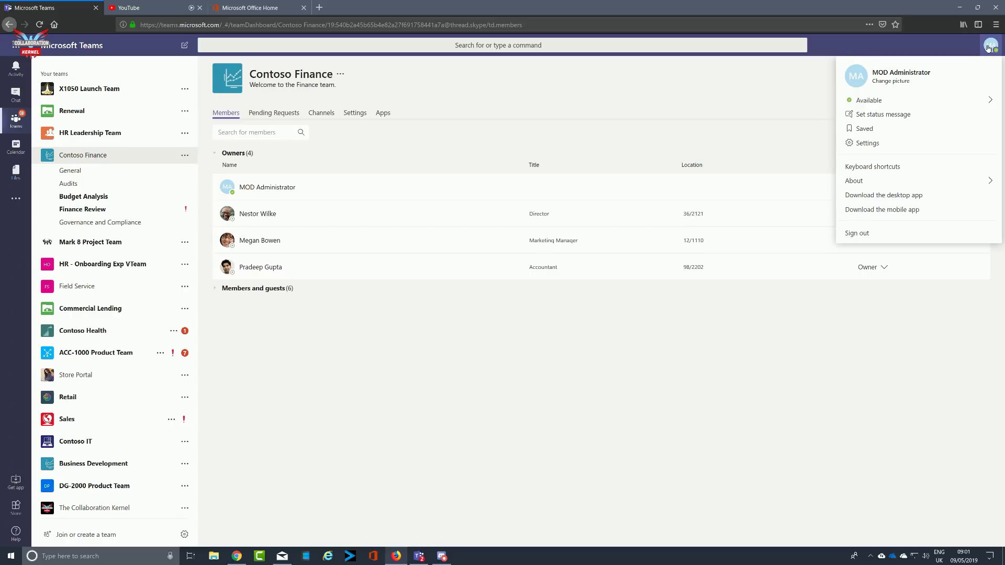
mouse_move(916, 107)
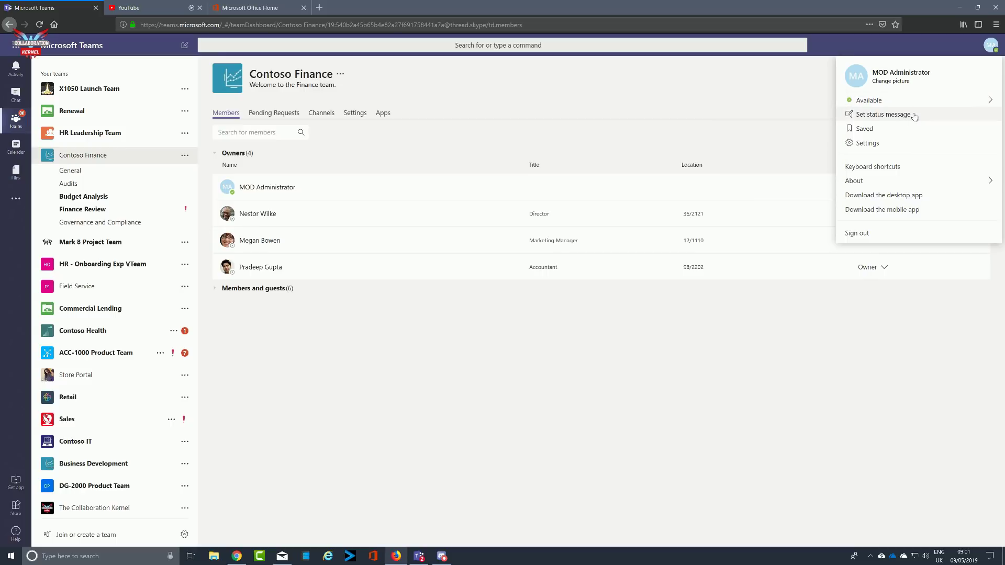
click(915, 116)
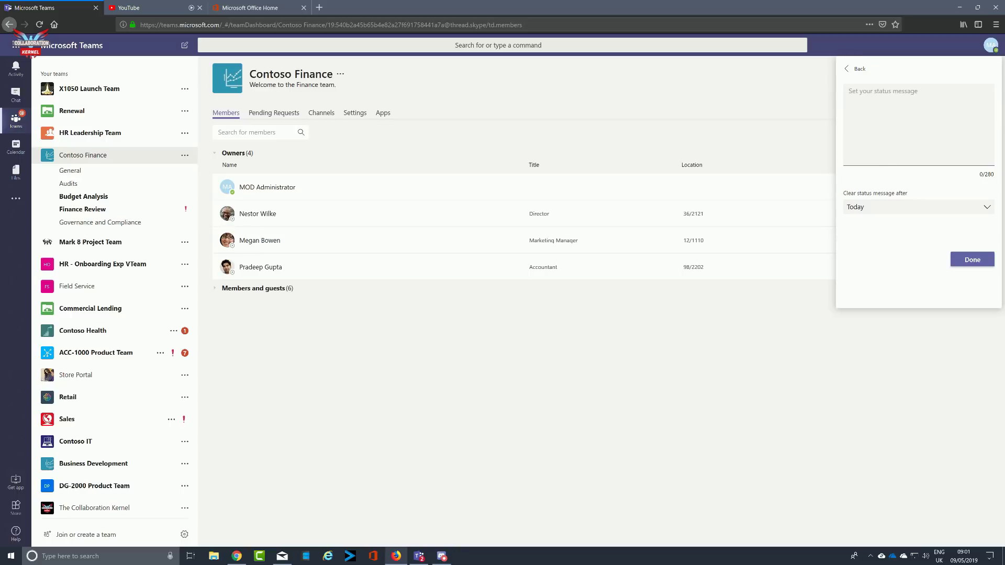
text(Hi I am currently working through a backlog)
click(971, 208)
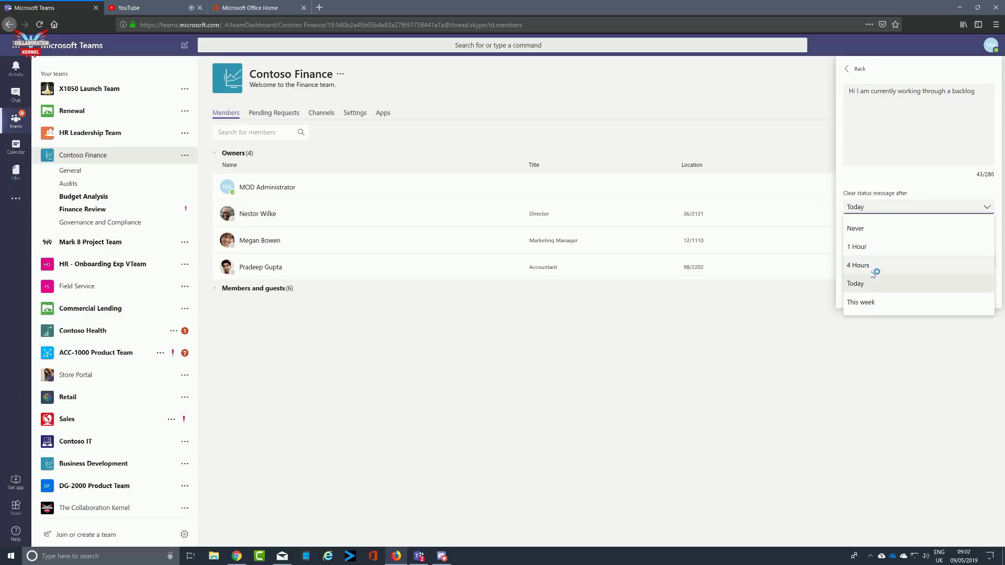
click(871, 248)
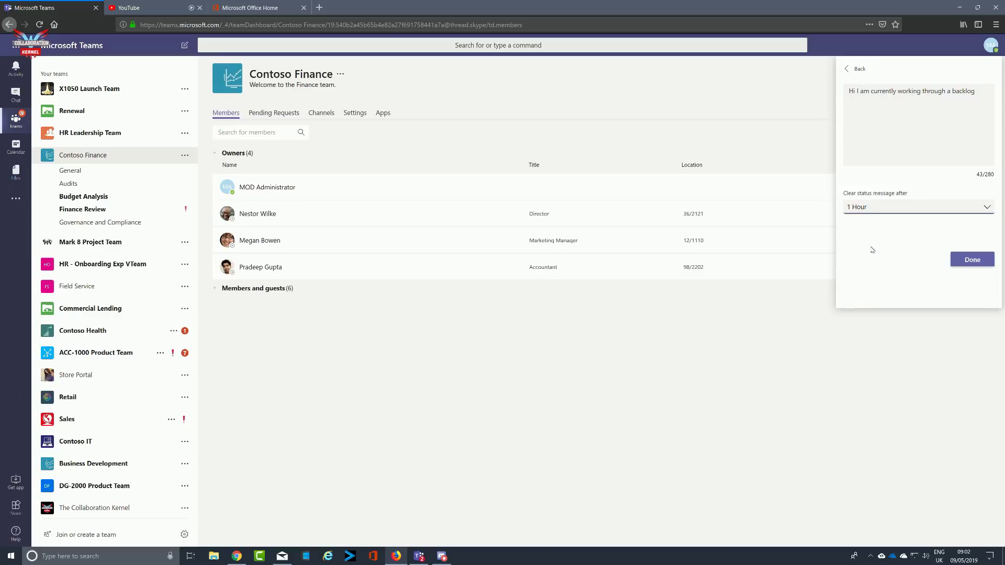
click(972, 259)
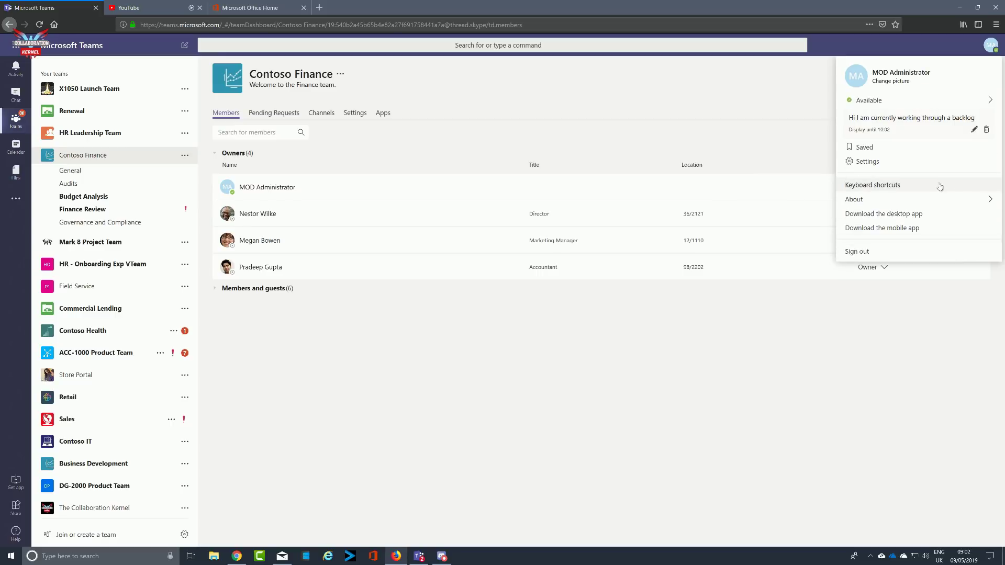
View the saved messages, and in the general settings try the High contrast theme before choosing the Dark theme
click(865, 147)
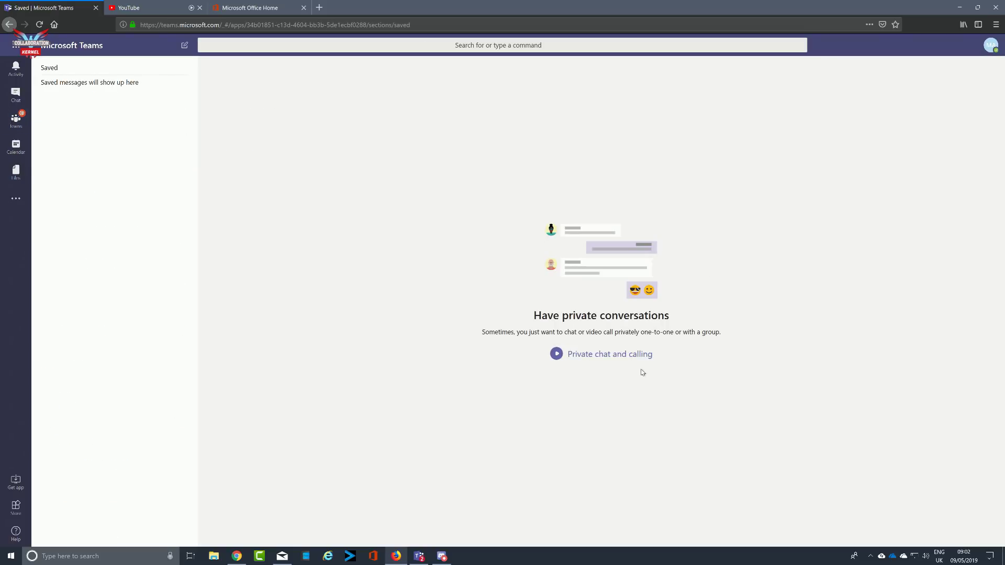
click(984, 55)
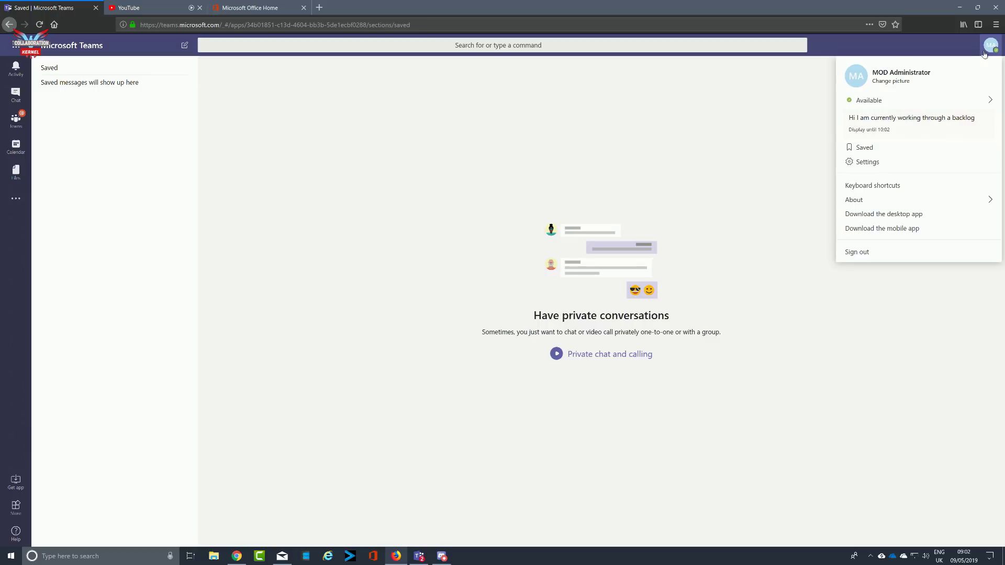
click(882, 166)
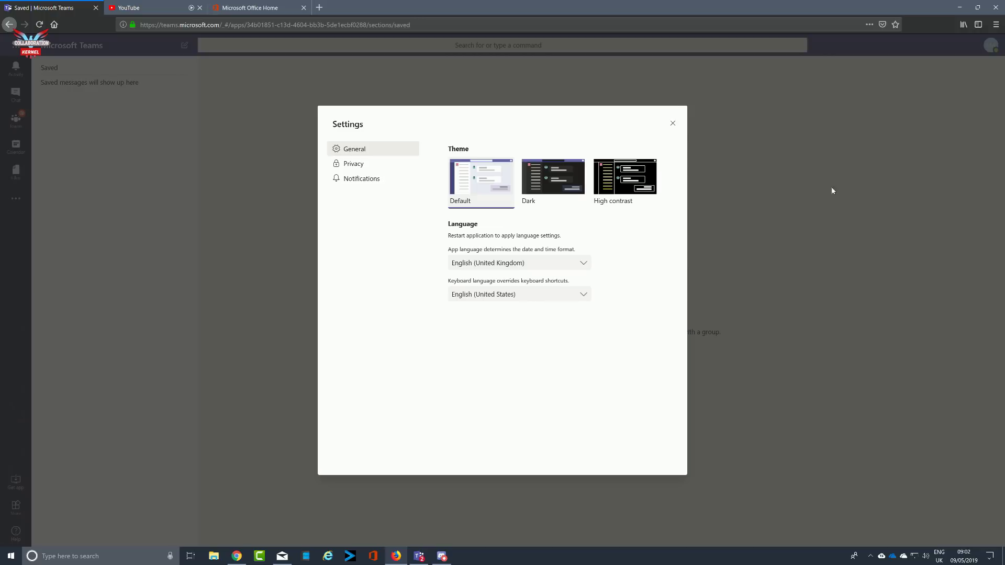
click(616, 190)
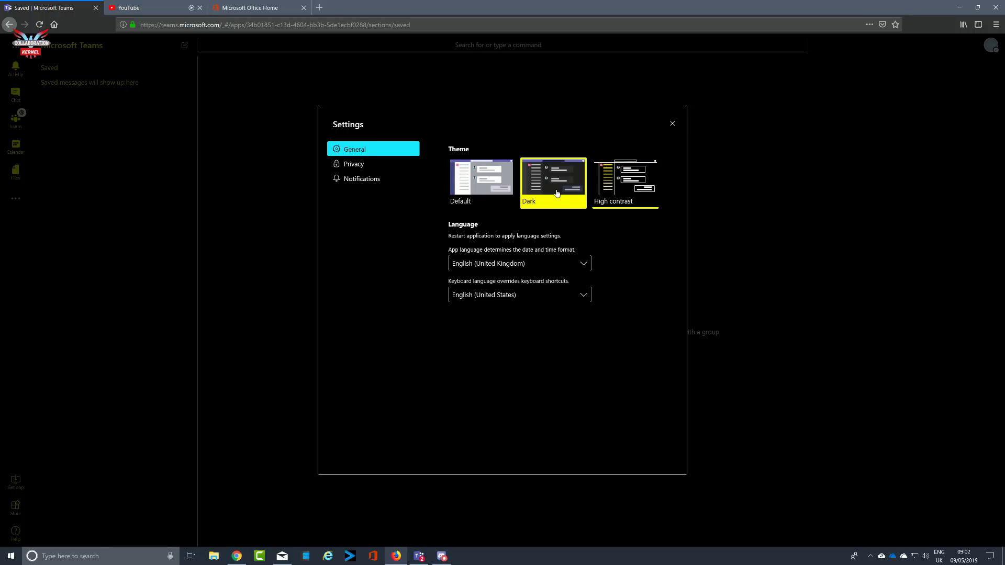
click(557, 193)
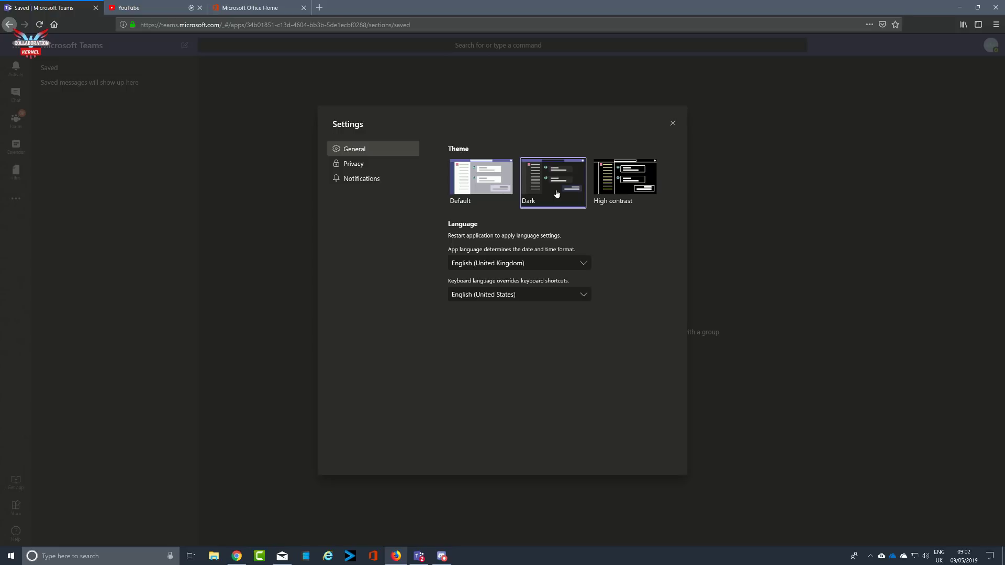
In the notification settings, search people for "m" and follow the status of the Marketing Manager
click(359, 168)
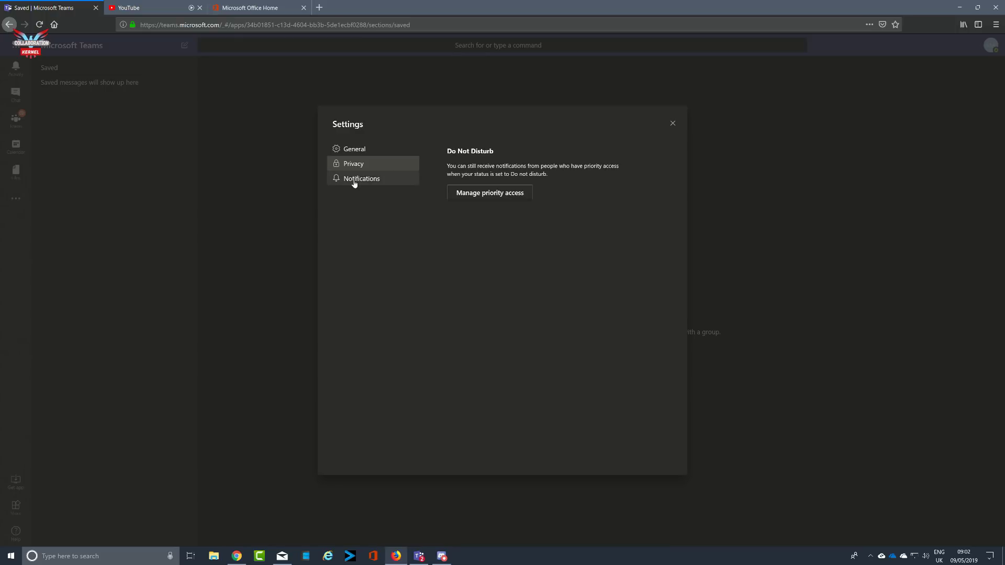
click(353, 181)
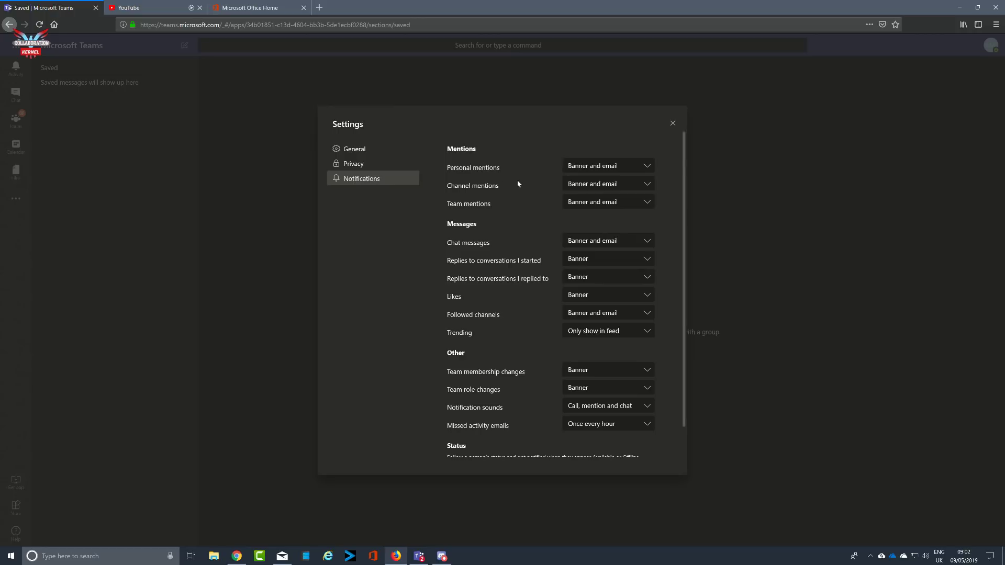
scroll(546, 194, down, 1)
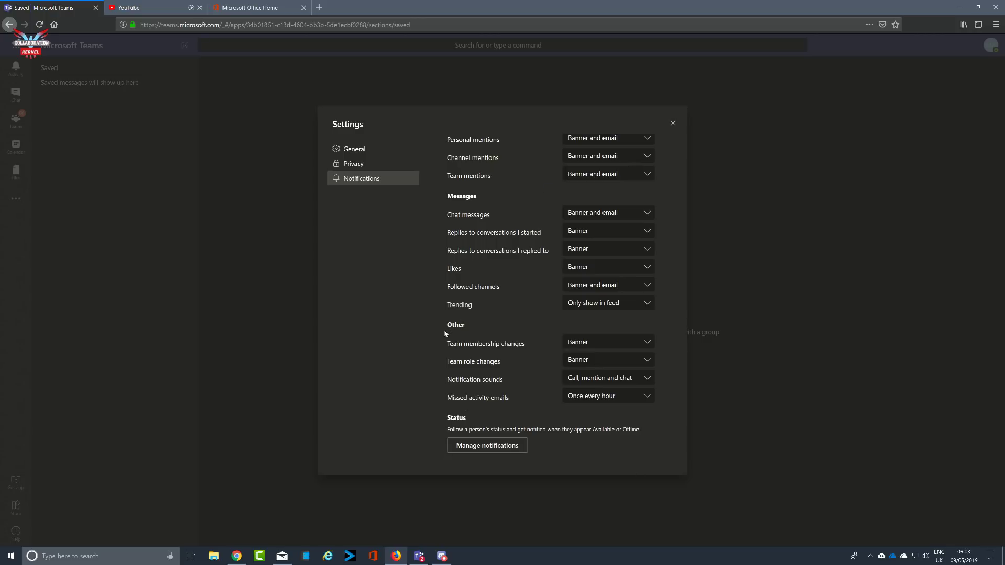
click(486, 448)
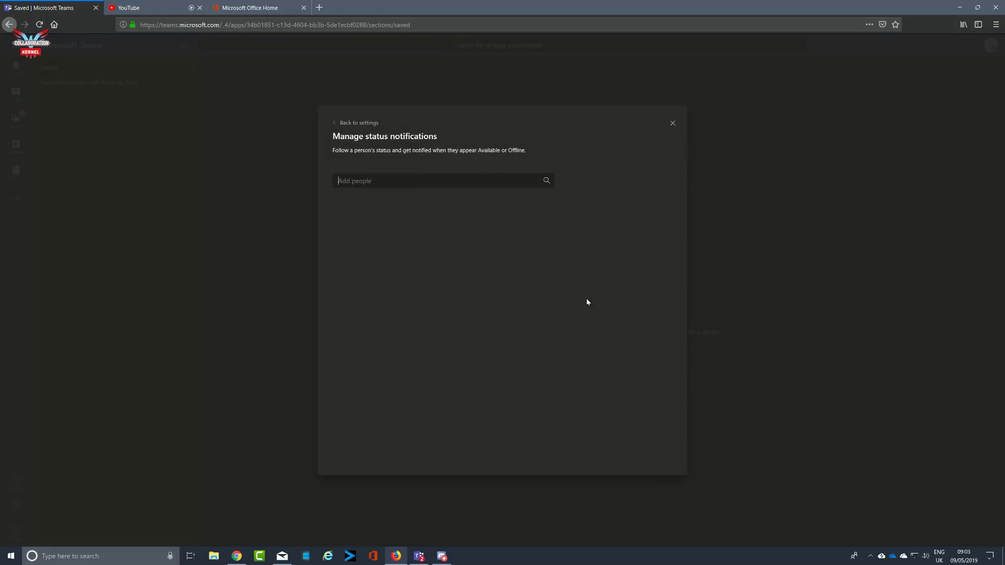
text(m)
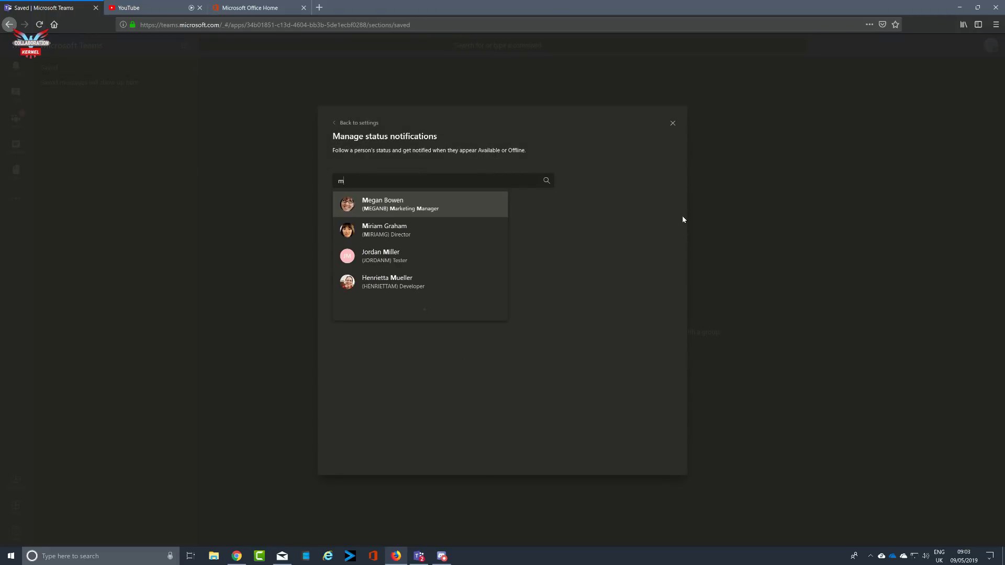
click(441, 210)
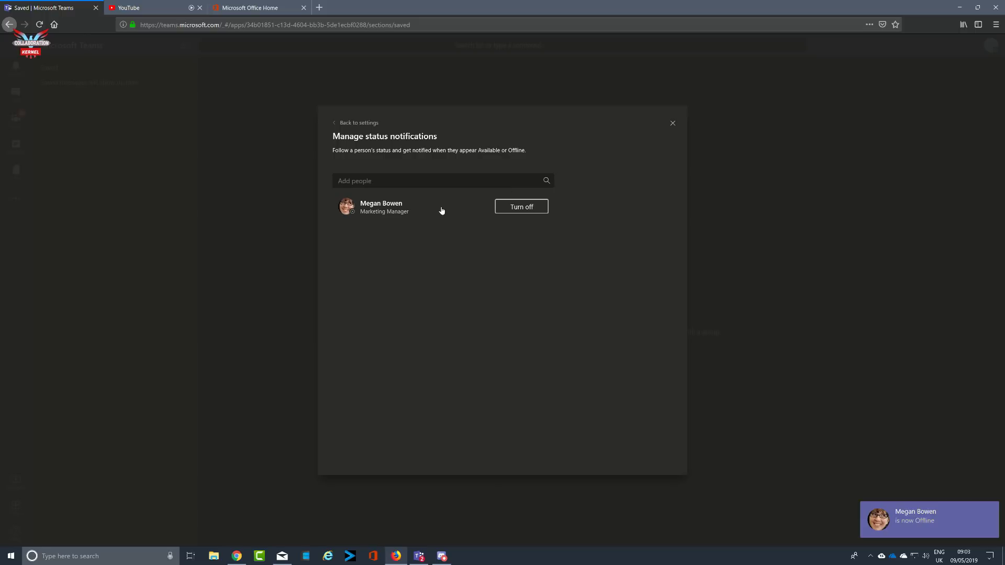
Open the chat from the offline alert and turn off status notifications for the Marketing Manager
mouse_move(930, 524)
click(936, 533)
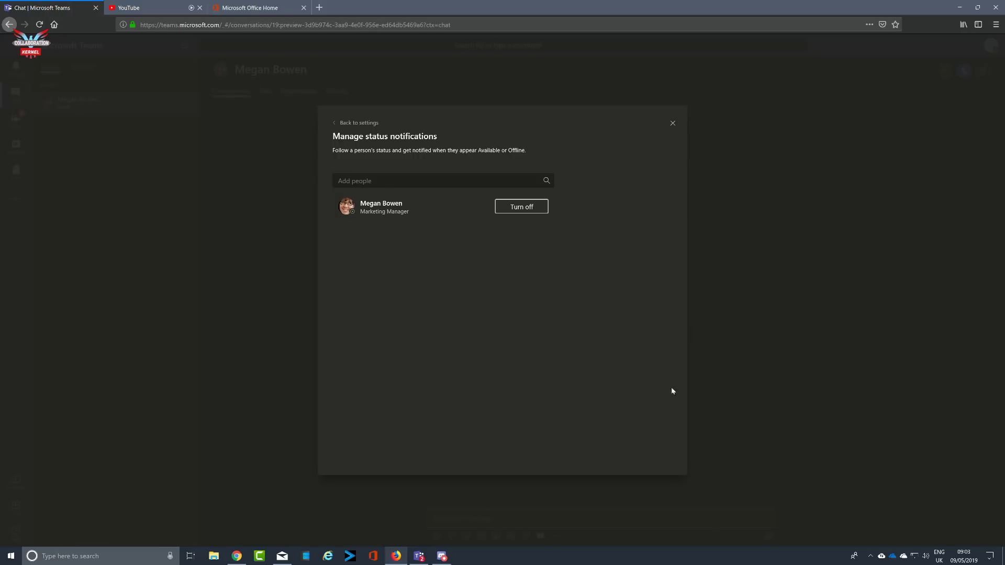
click(522, 209)
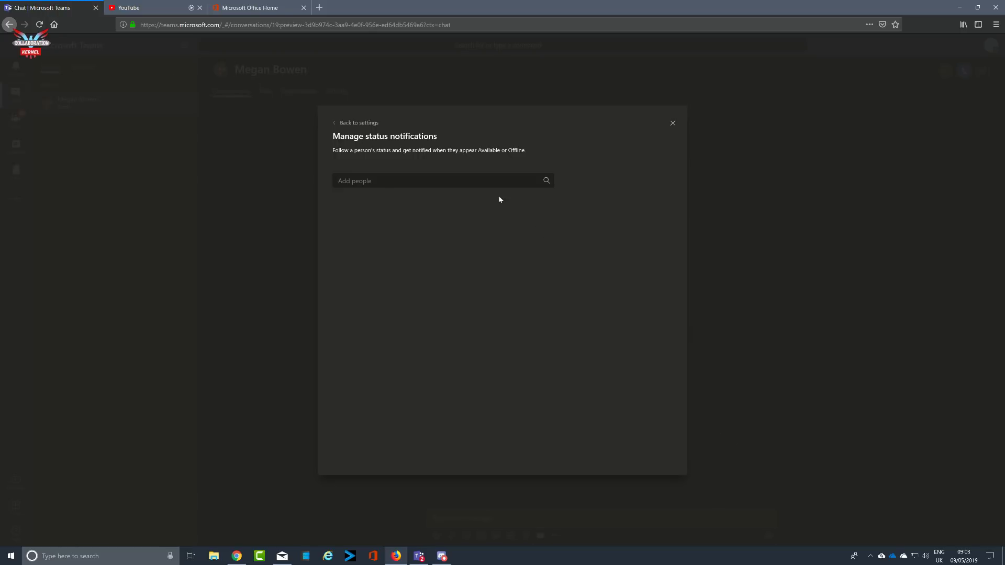
Search people for "m", follow the Marketing Manager's status again, and return from the settings to the teams view
text(m)
click(454, 208)
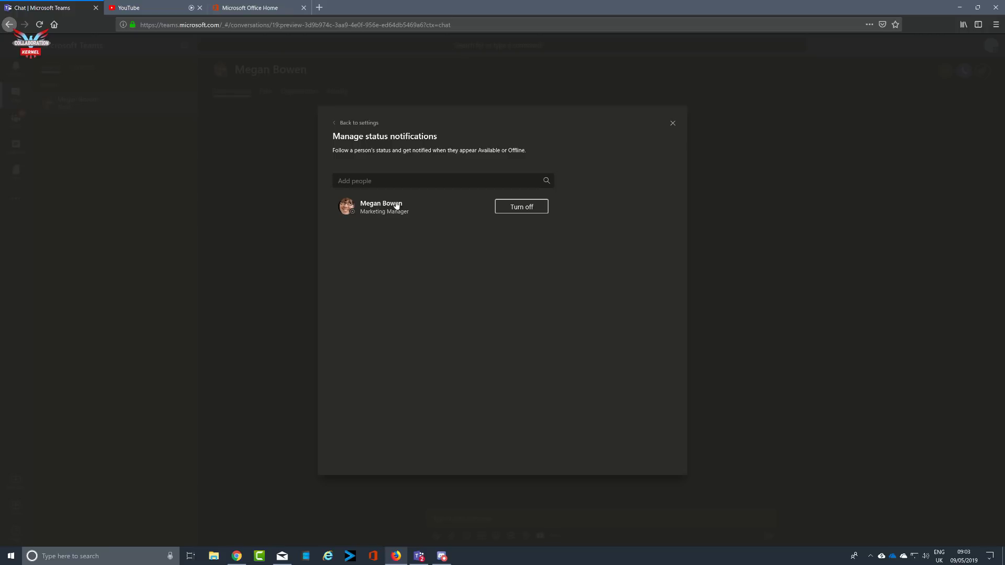
click(672, 125)
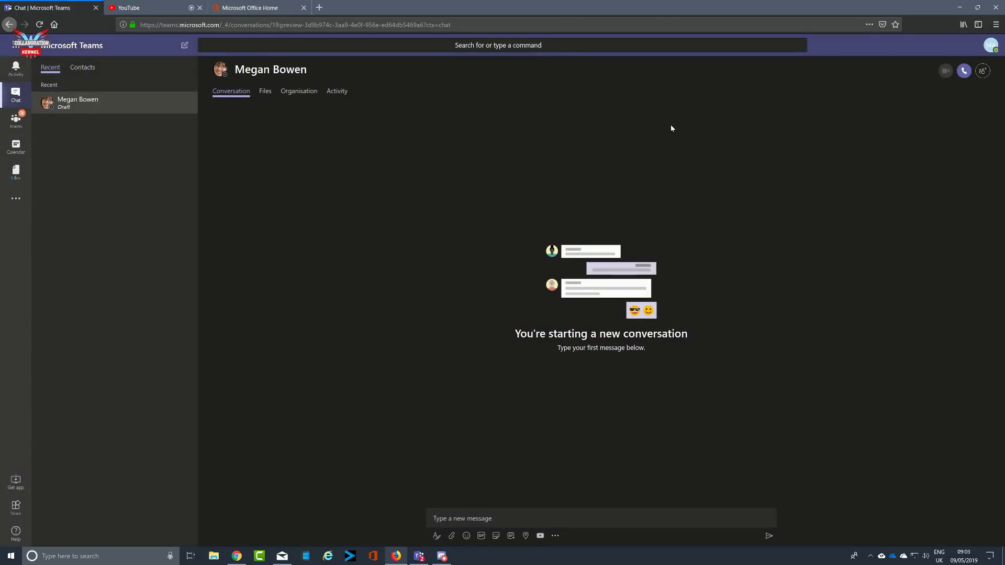
key(ctrl+shift+3)
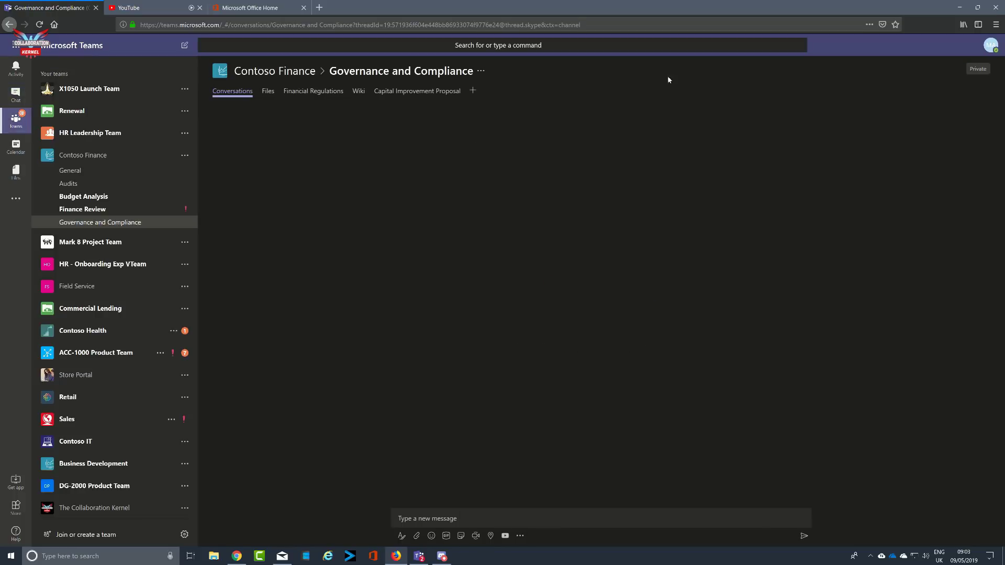
Check the keyboard language choices in the settings and give the Director found by searching "m" priority access during Do Not Disturb
click(988, 45)
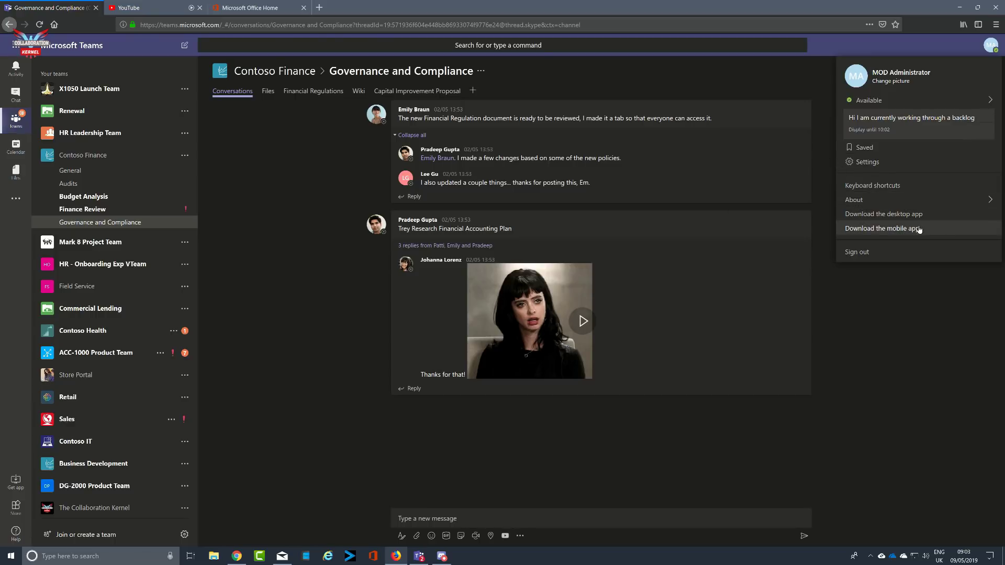
mouse_move(925, 207)
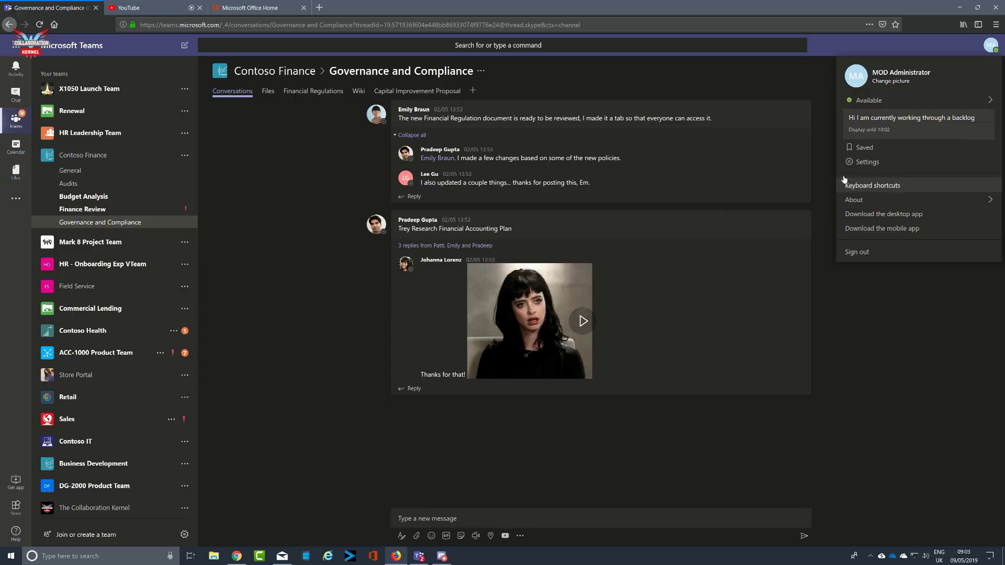
click(873, 168)
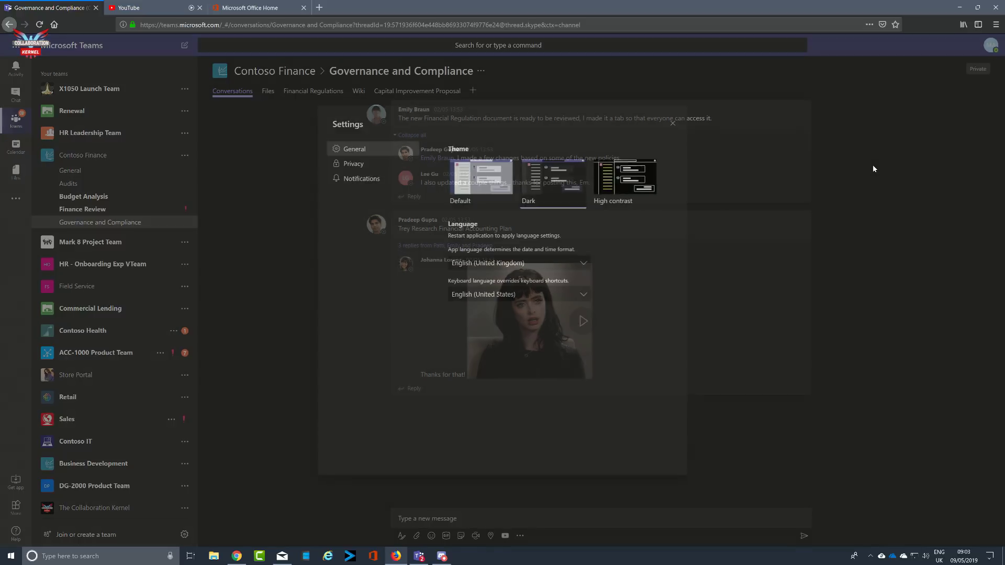
click(582, 296)
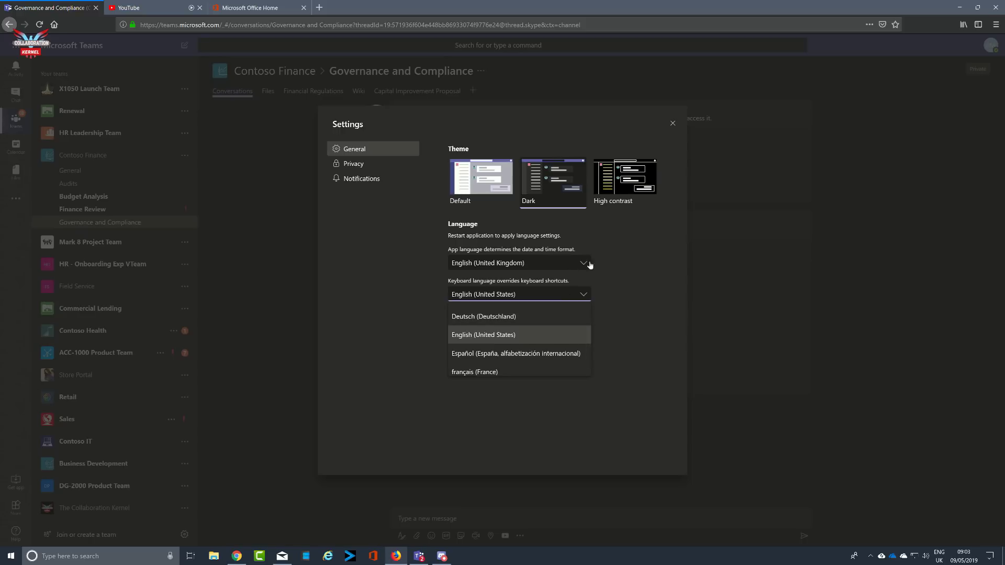
click(615, 259)
click(353, 165)
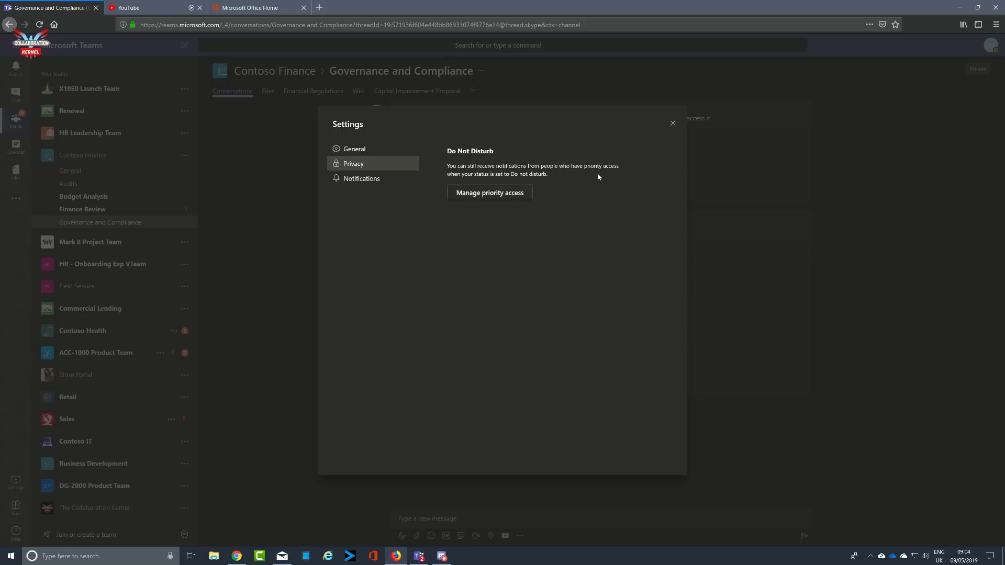
click(497, 194)
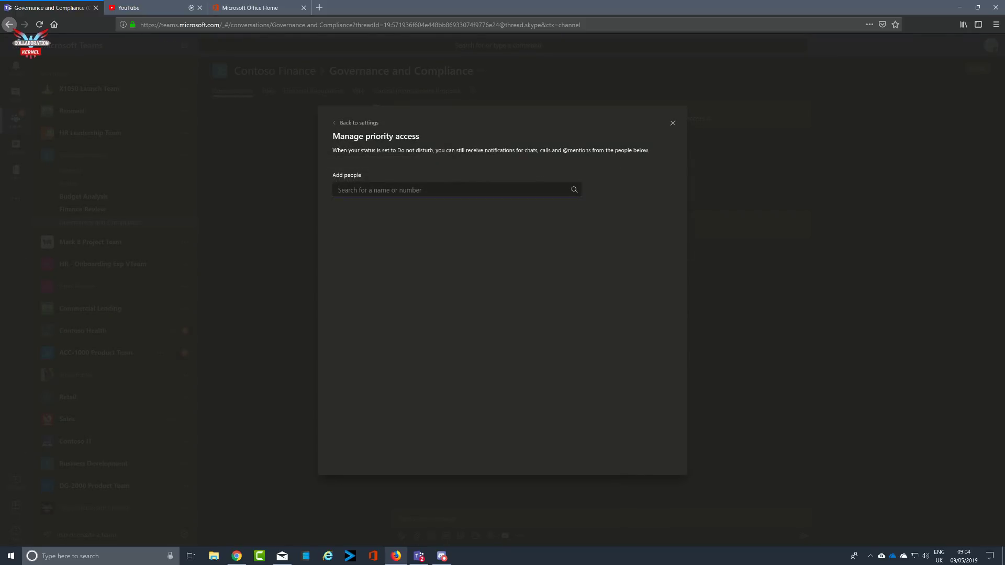
text(m)
click(428, 233)
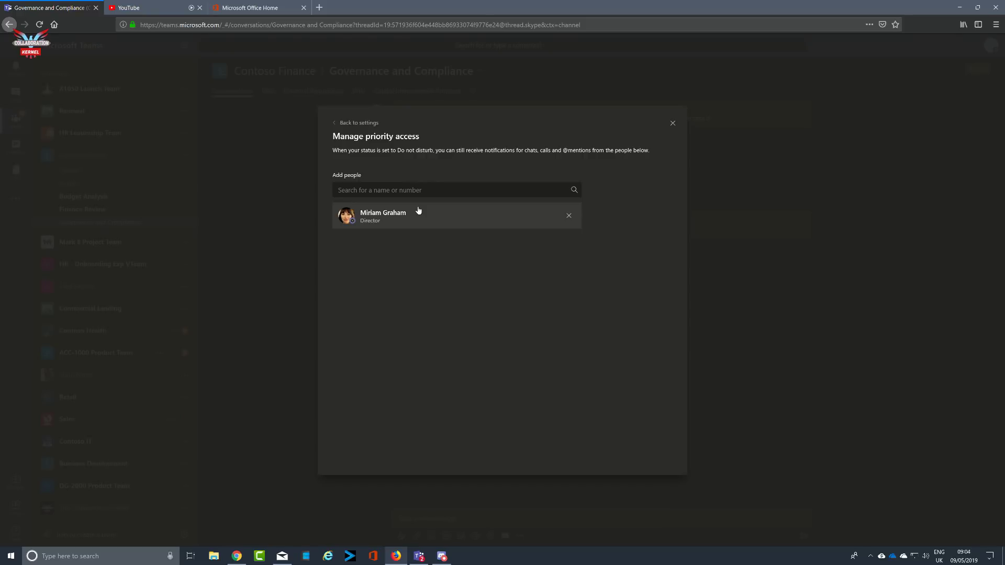
click(672, 123)
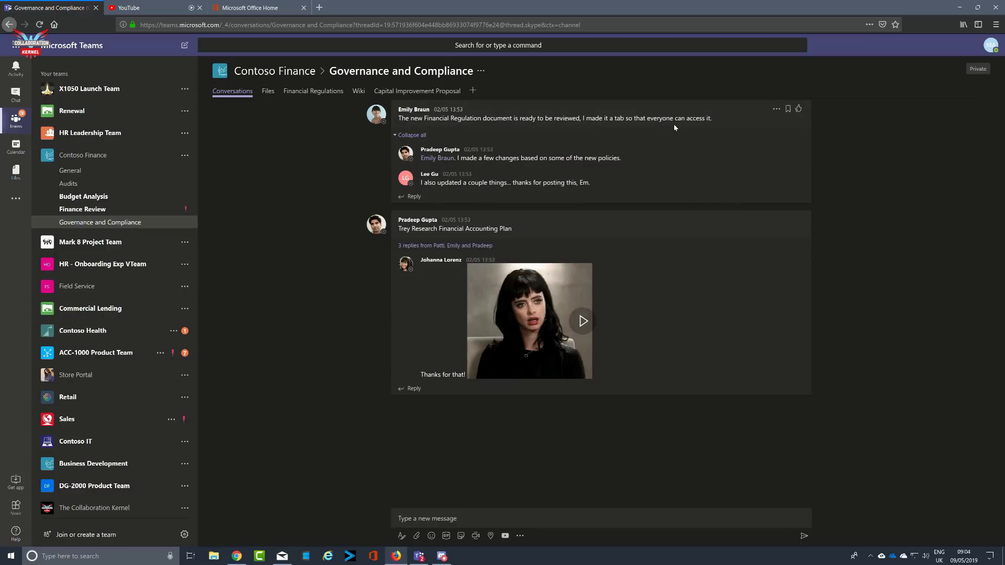
Upload the high-res logo with the dark background from the Collaboration Kernel folder as the profile picture and save it
click(983, 47)
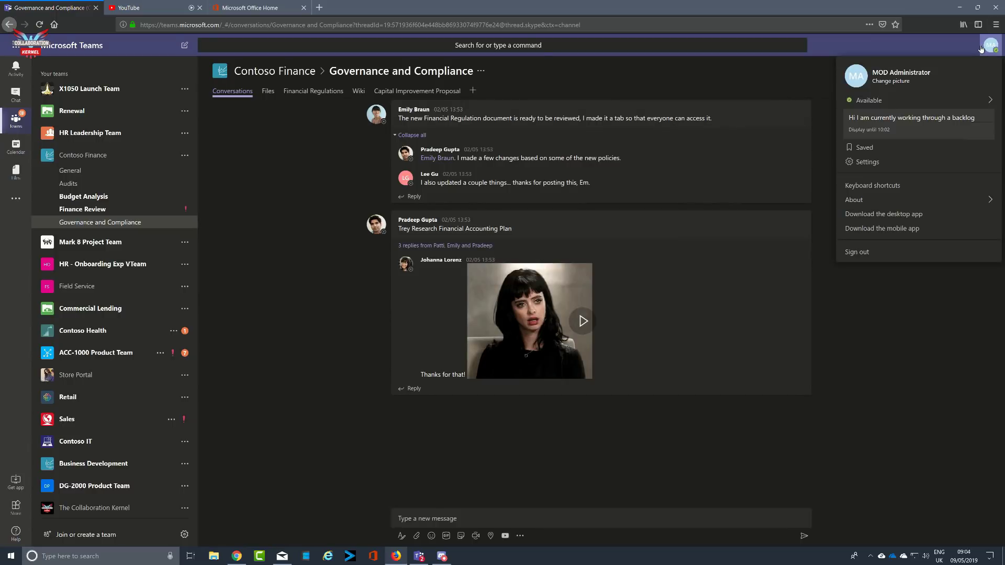
click(881, 82)
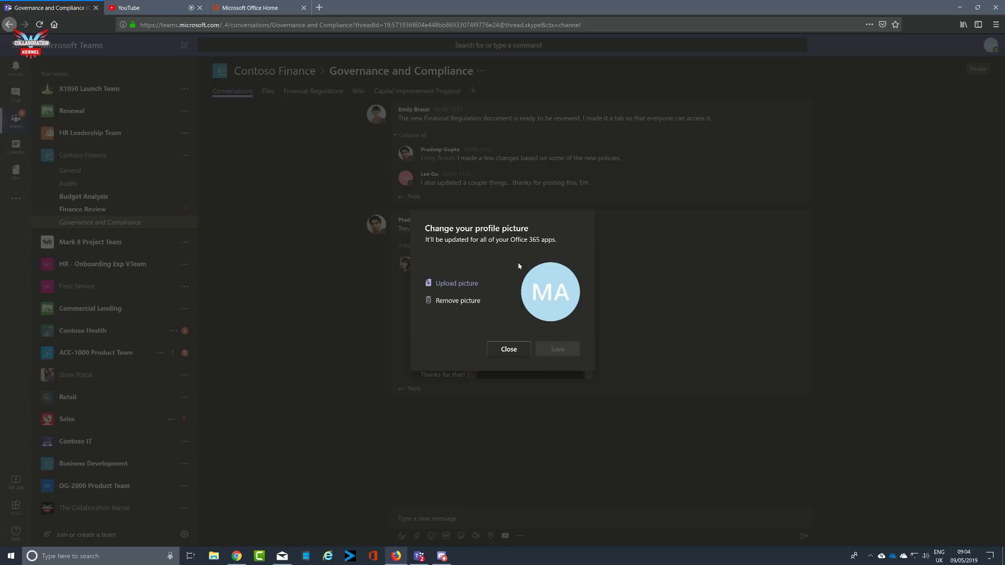
click(467, 283)
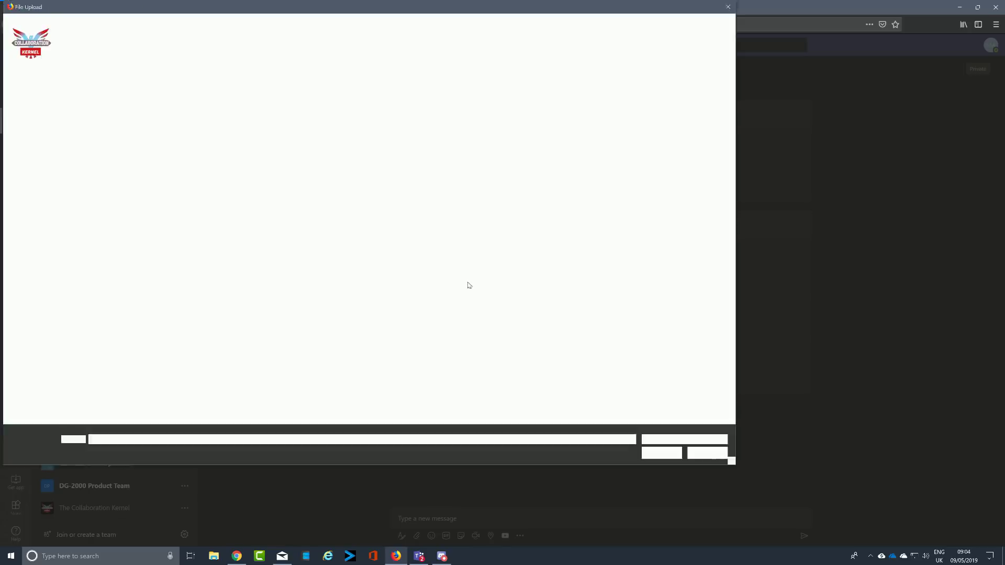
click(268, 81)
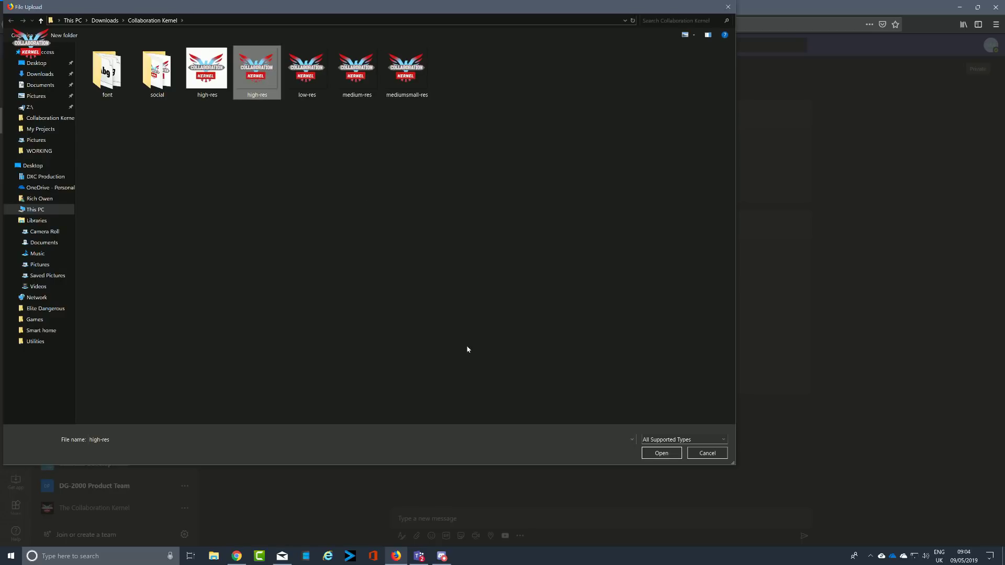
click(669, 457)
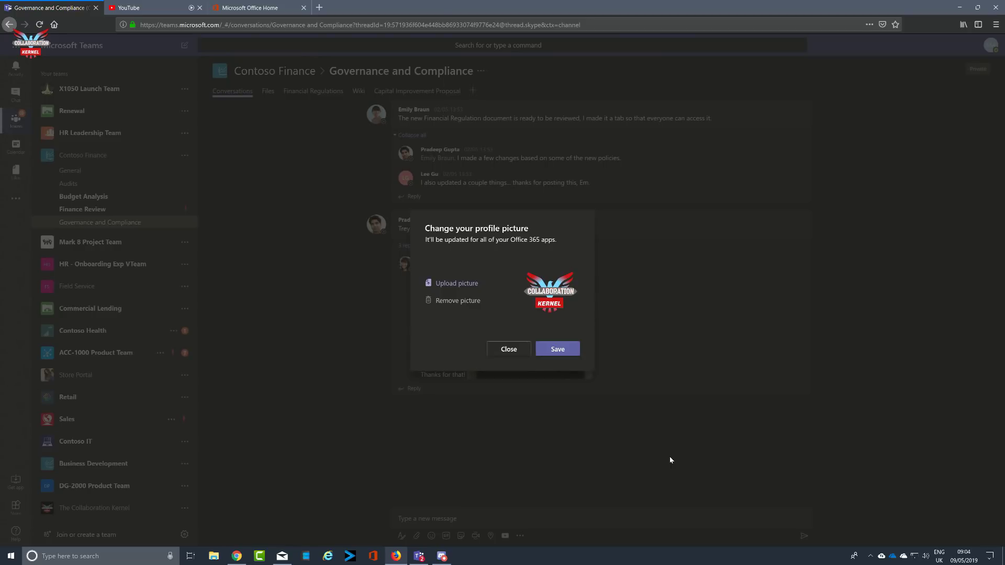
click(573, 352)
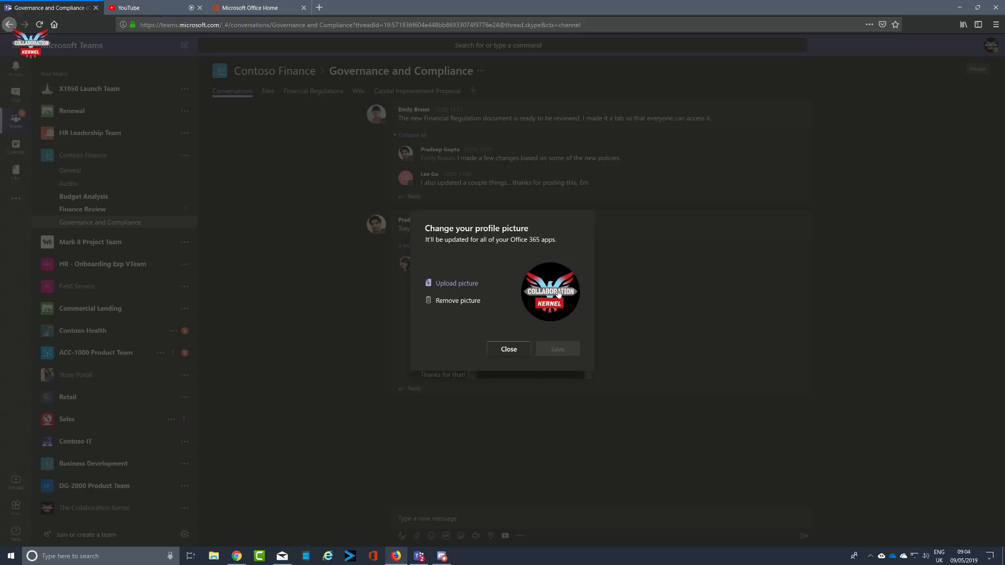
click(508, 349)
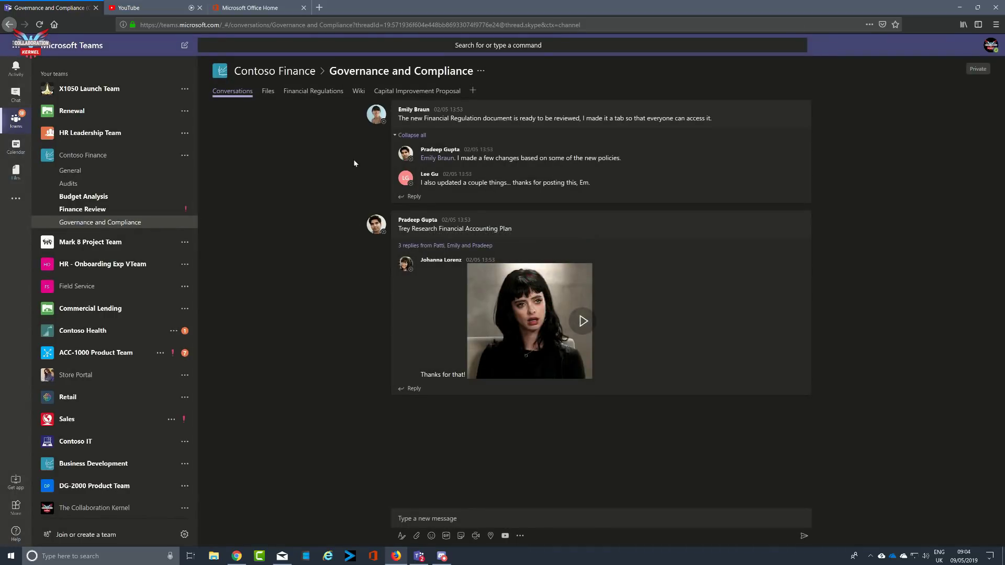
View the Budget Analysis channel of Contoso Finance and check the chat contacts, including the options of the Favourites group
click(108, 197)
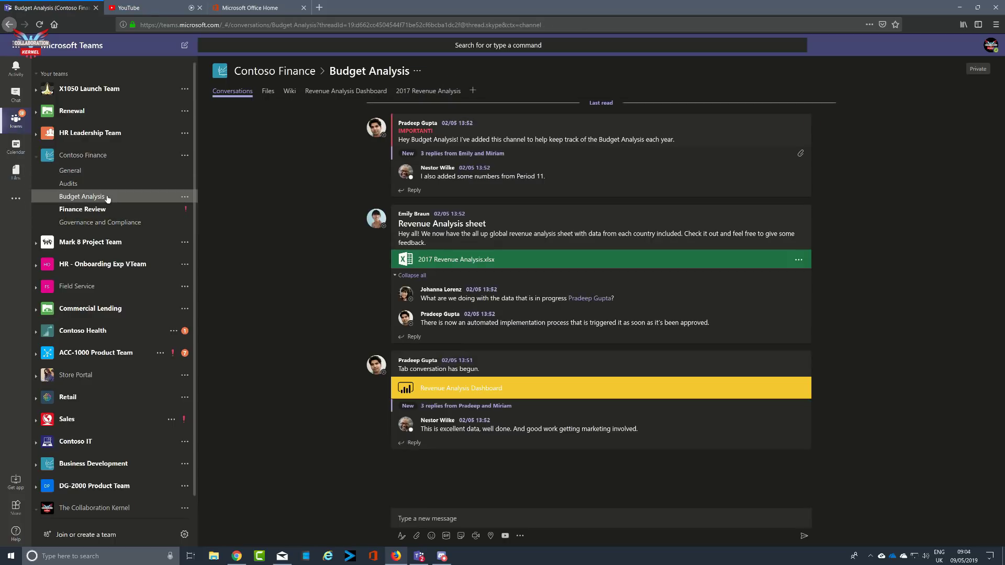
click(16, 95)
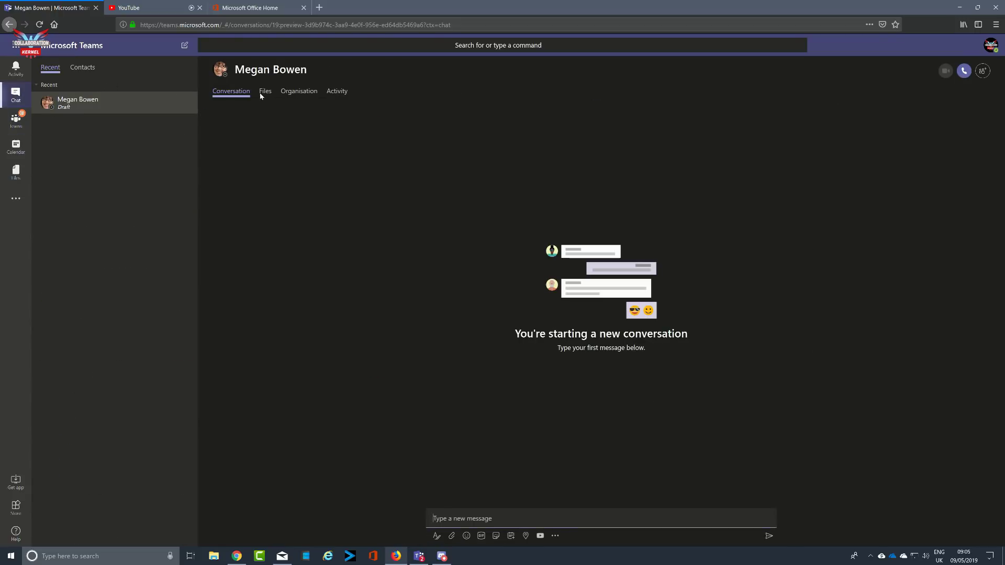
click(86, 72)
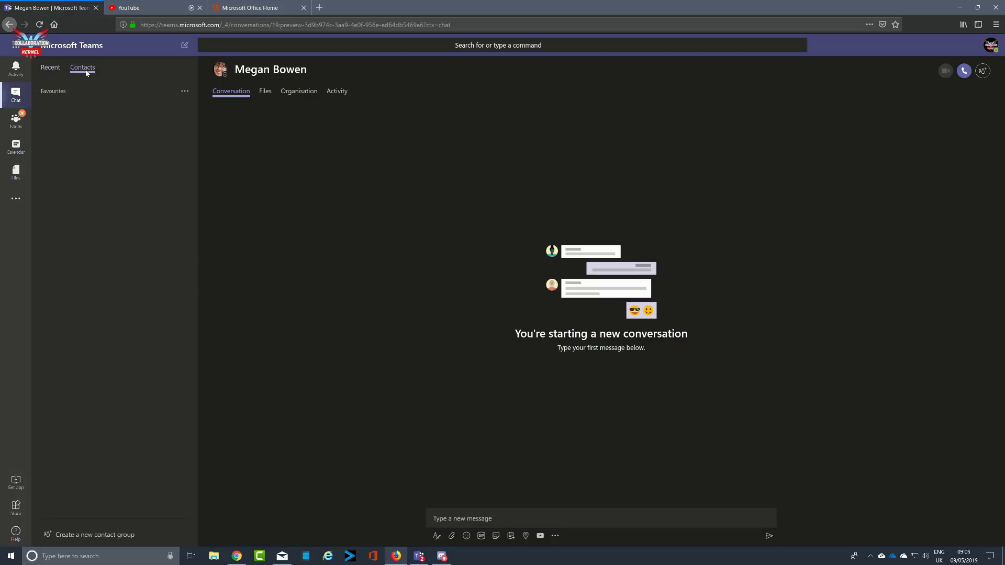
click(186, 92)
Return to the teams view and collapse the channel list of the Contoso Finance team
click(16, 120)
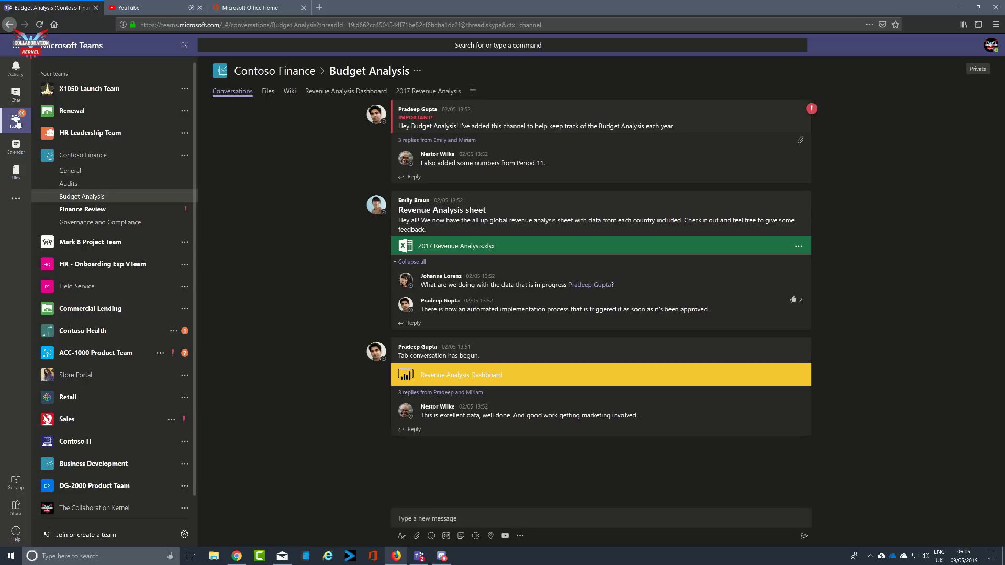
click(72, 158)
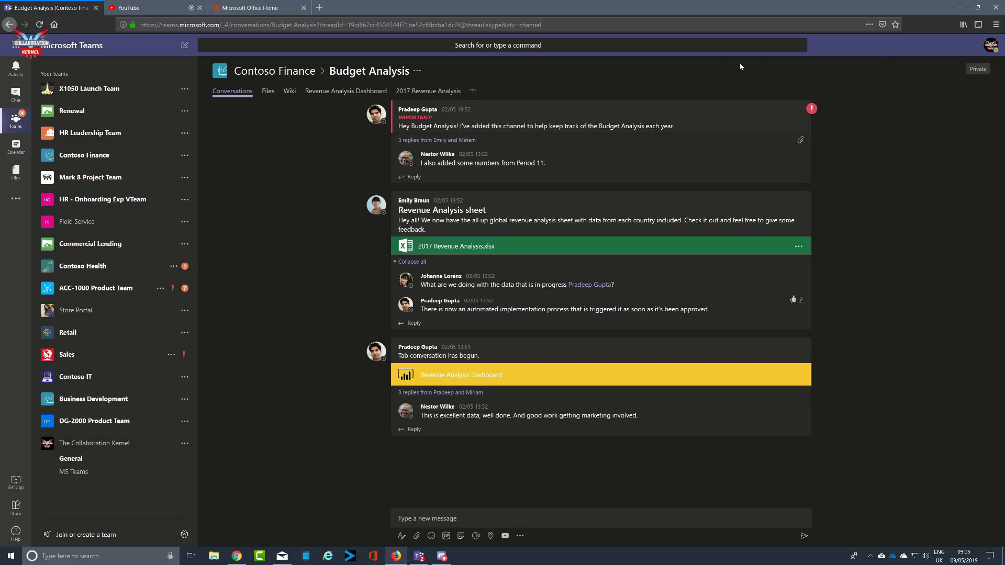
Set the status to away with the /away command and back to available with the /available command
click(649, 46)
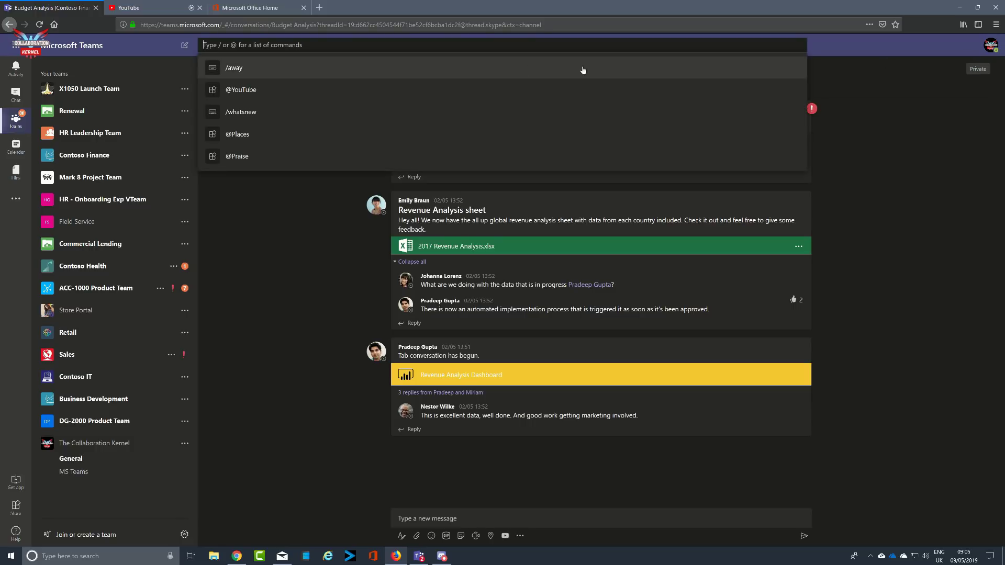
click(417, 70)
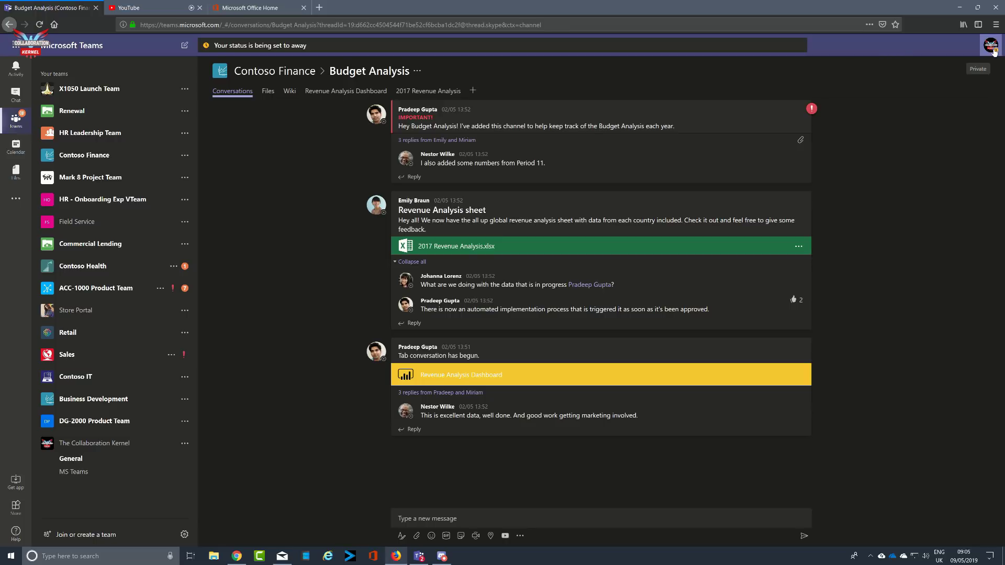
click(600, 48)
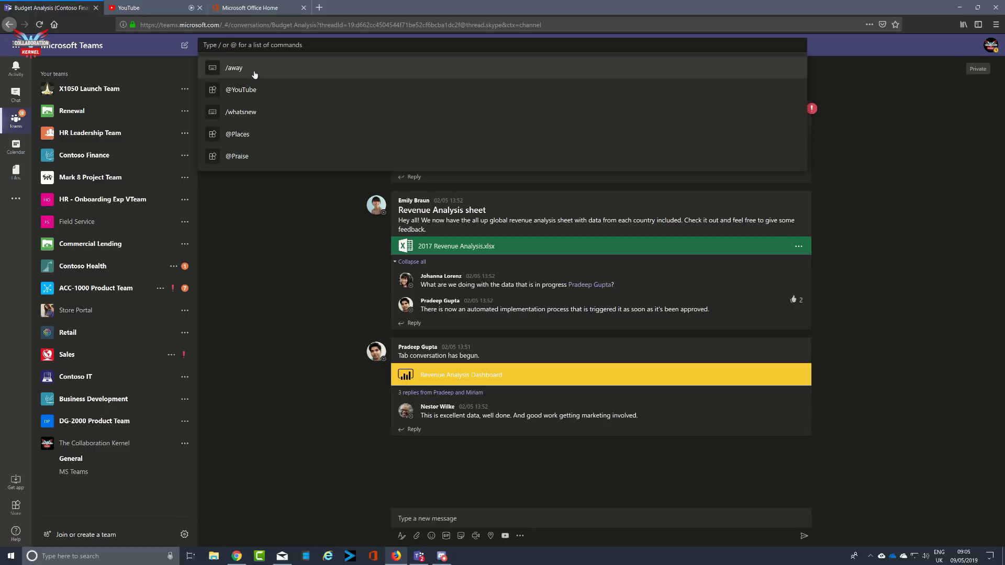
text(/available)
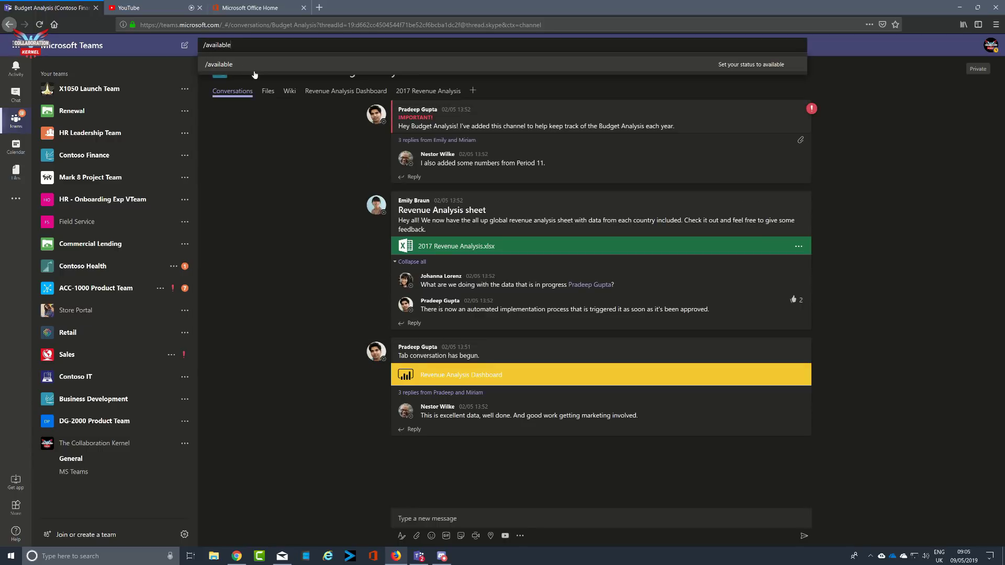
key(Return)
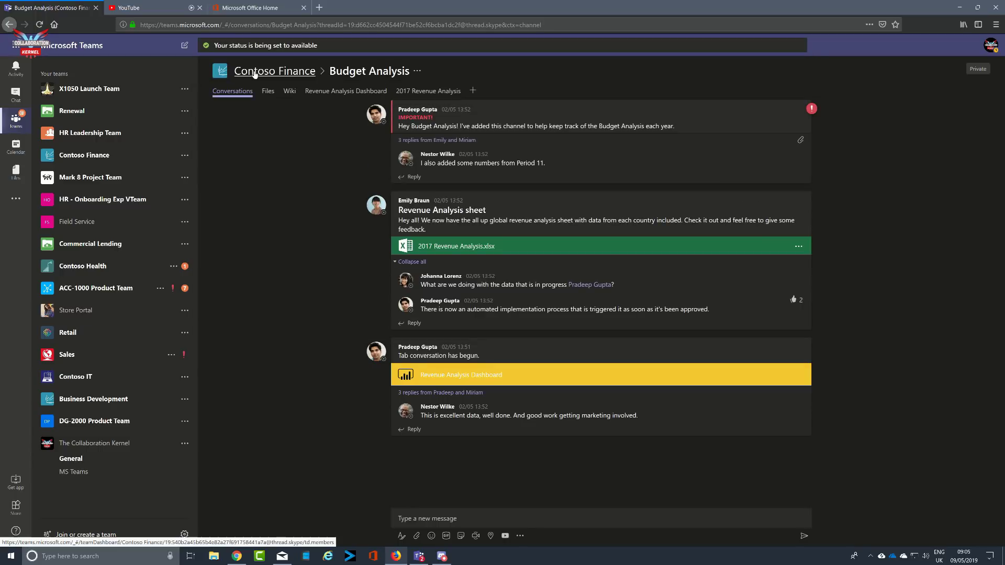